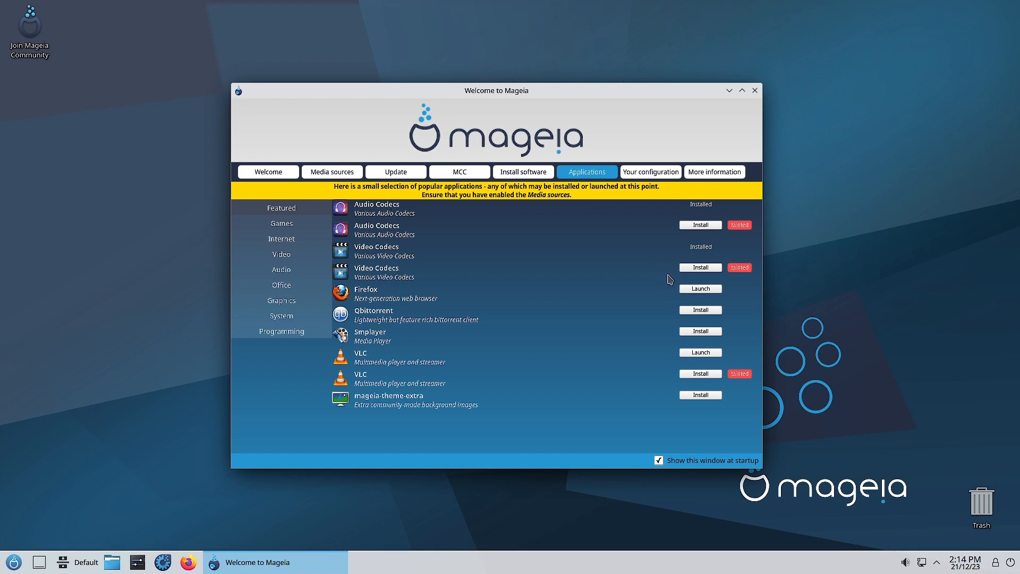
Try to install the tainted versions of Video Codecs and Audio Codecs, dismissing each notice
left_click(694, 269)
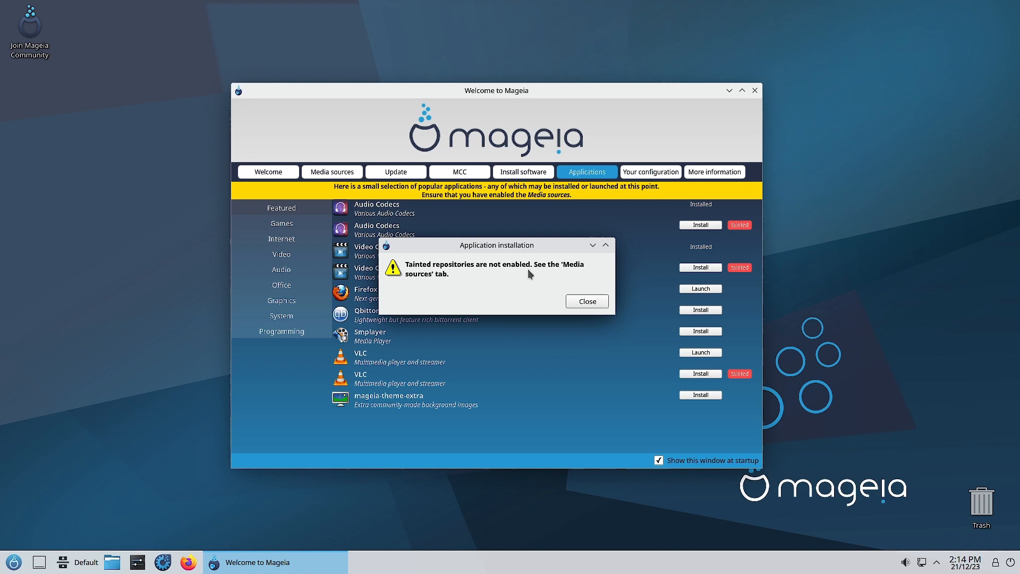
left_click(594, 301)
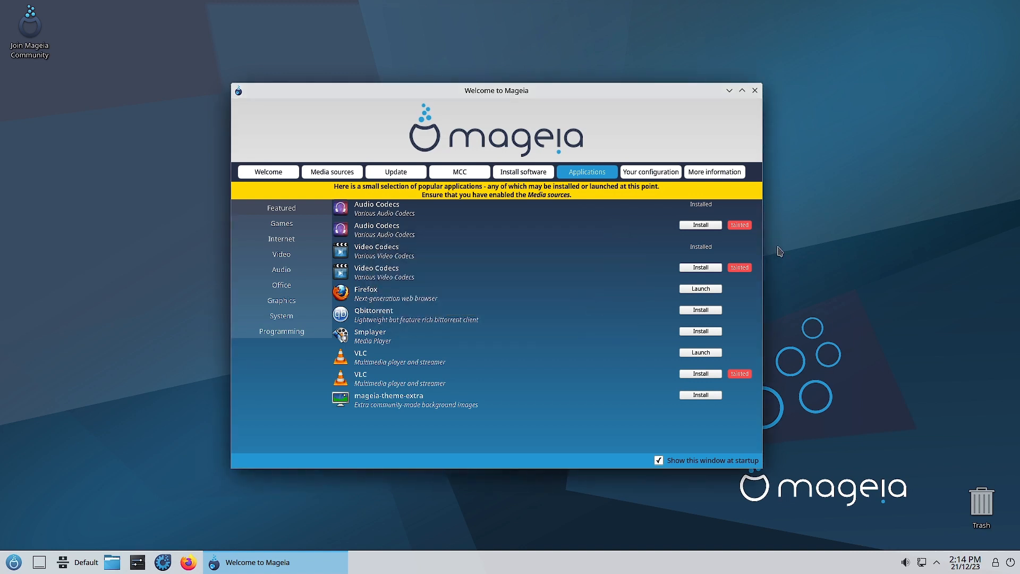
left_click(699, 227)
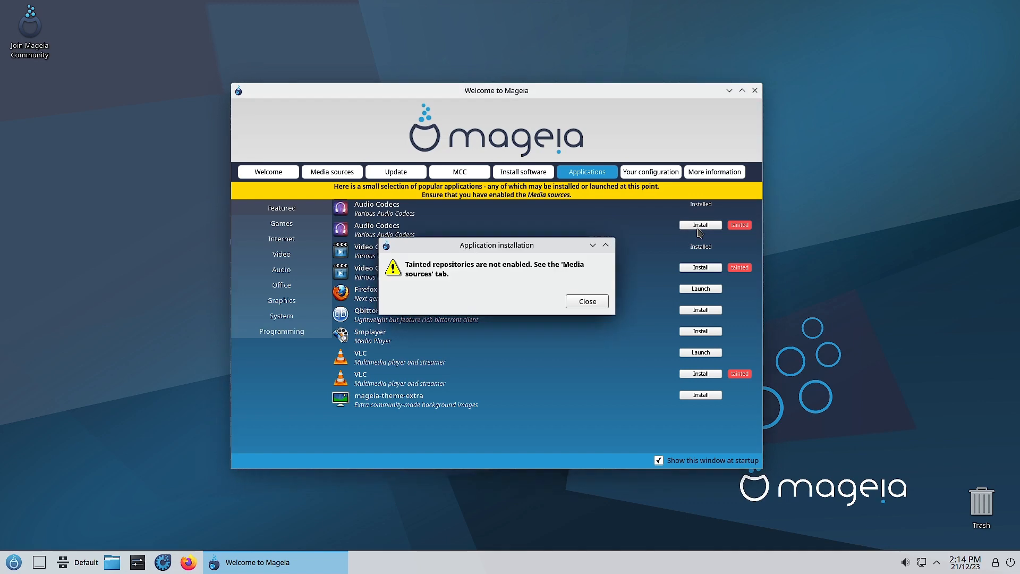
left_click(593, 301)
Open the software sources for editing, authenticate with the root password, and maximize the media configuration window
left_click(331, 172)
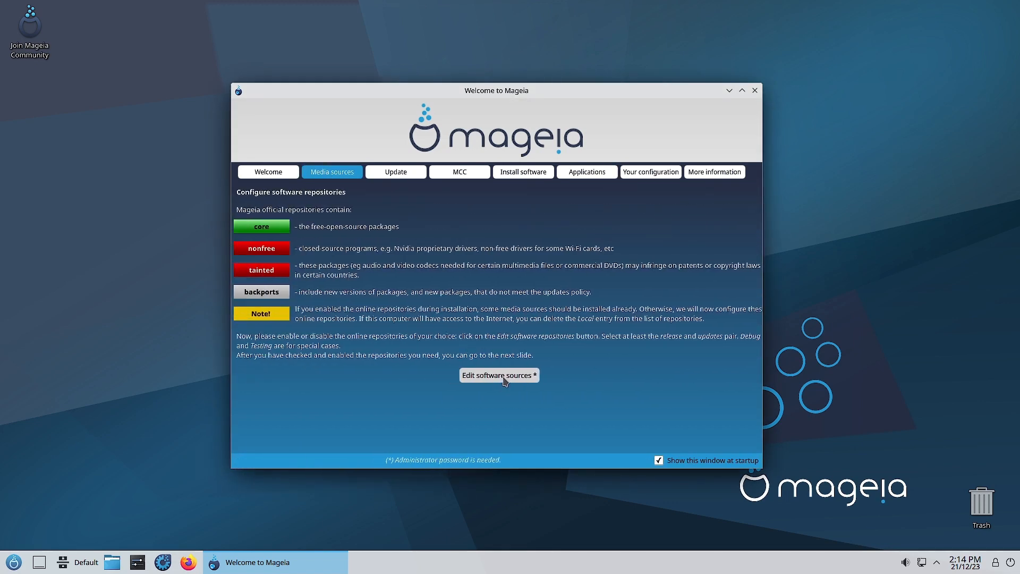
left_click(504, 376)
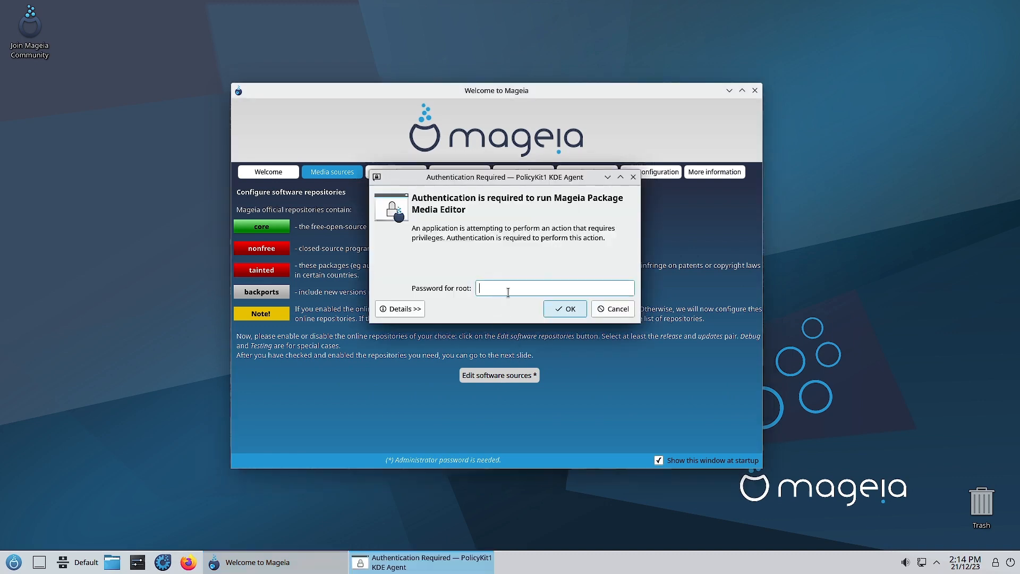
type("••••••")
key("Return")
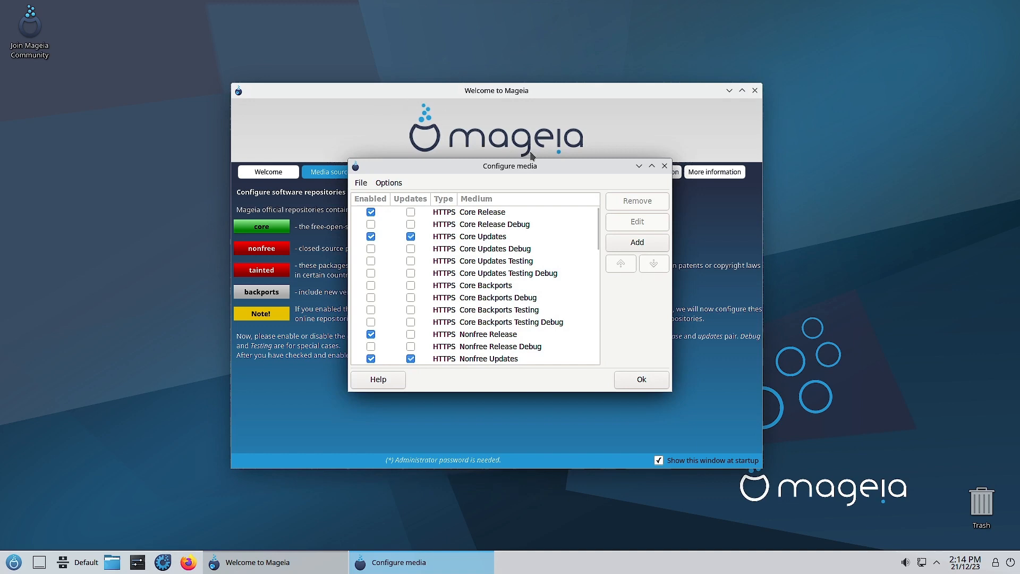
double_click(513, 166)
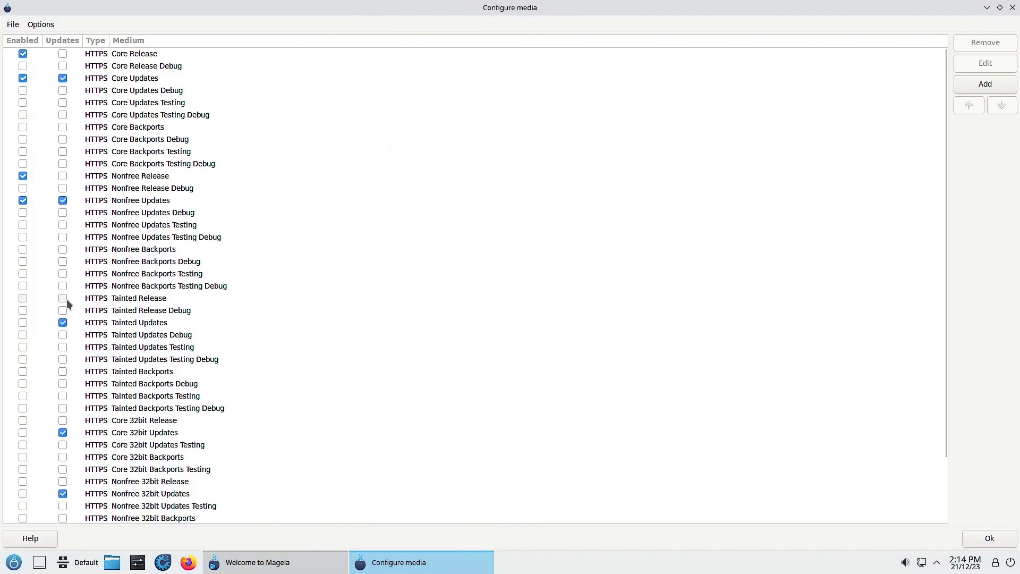
Enable the Tainted Release, Nonfree Backports, Tainted Updates and Core Backports media, and confirm the media configuration
left_click(22, 299)
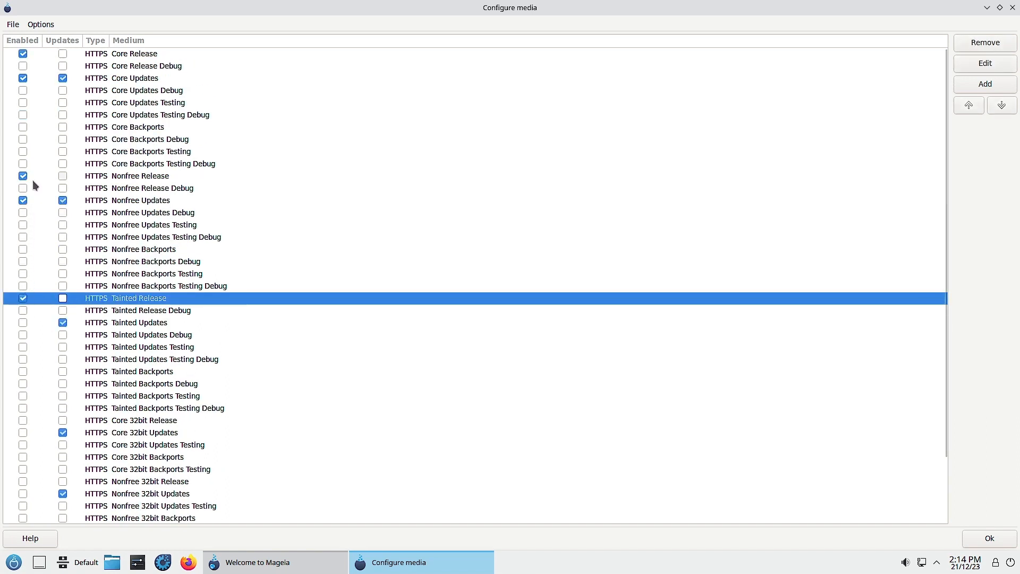
left_click(24, 250)
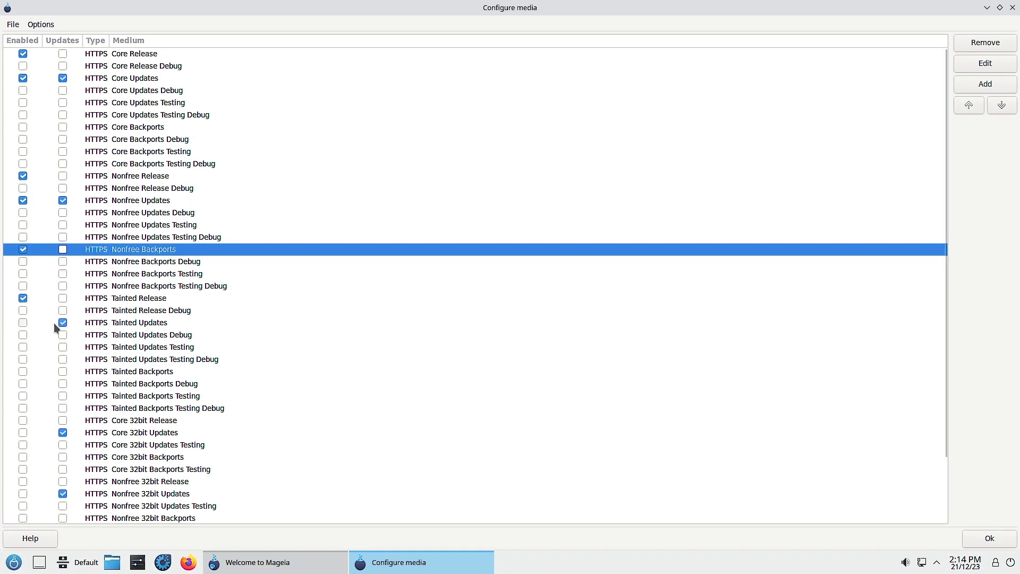
left_click(24, 324)
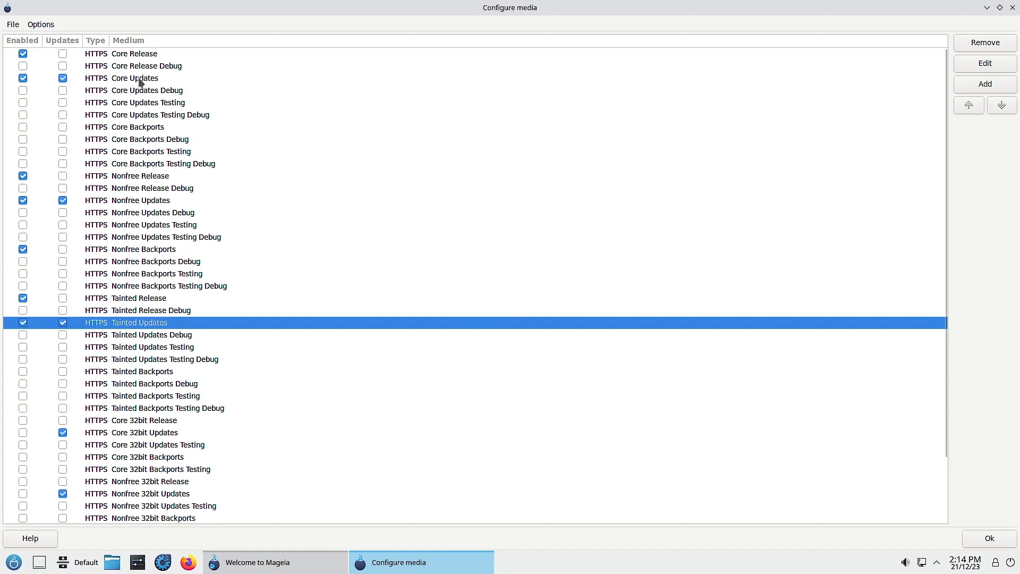
left_click(24, 127)
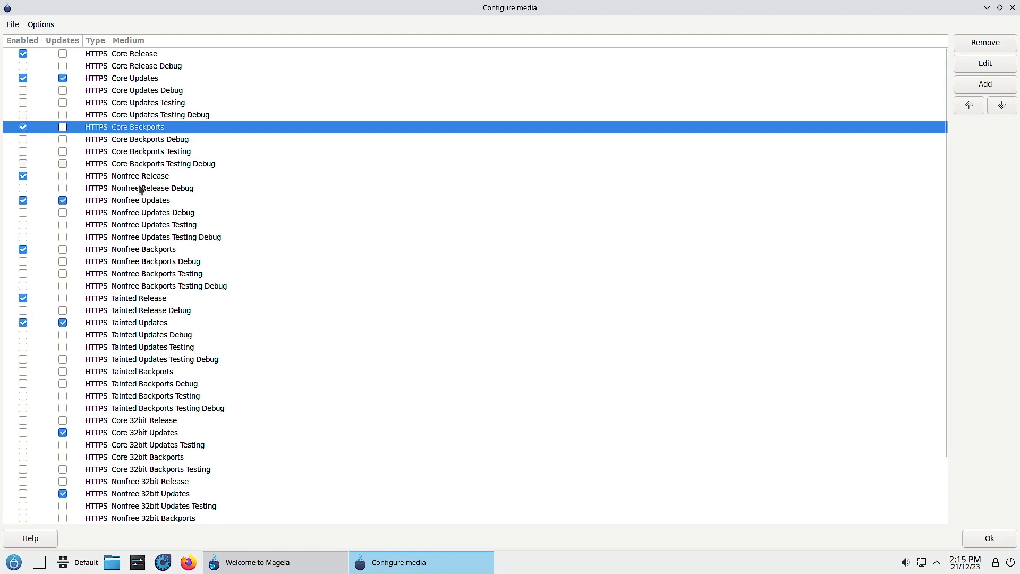
left_click(137, 201)
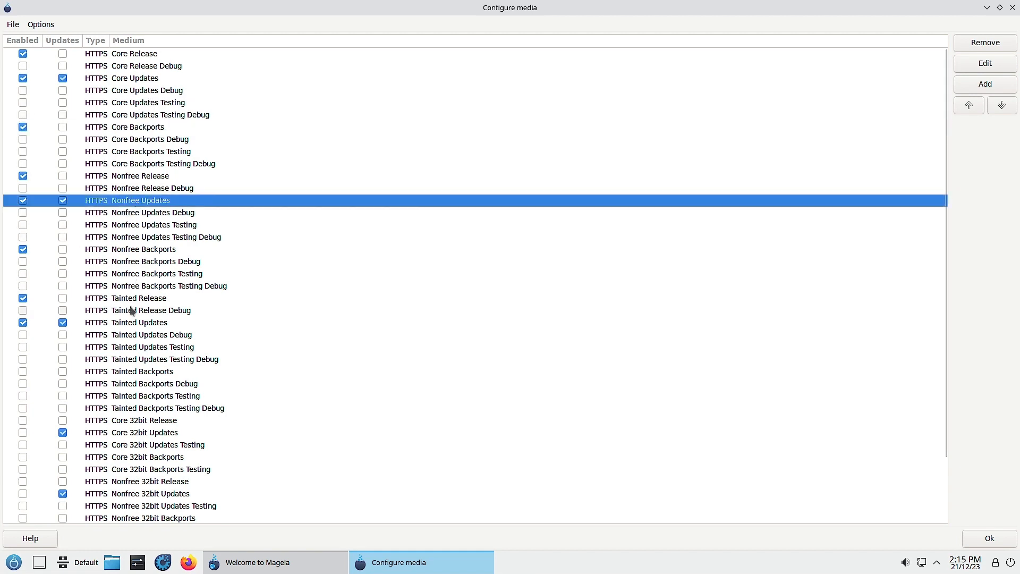
left_click(137, 433)
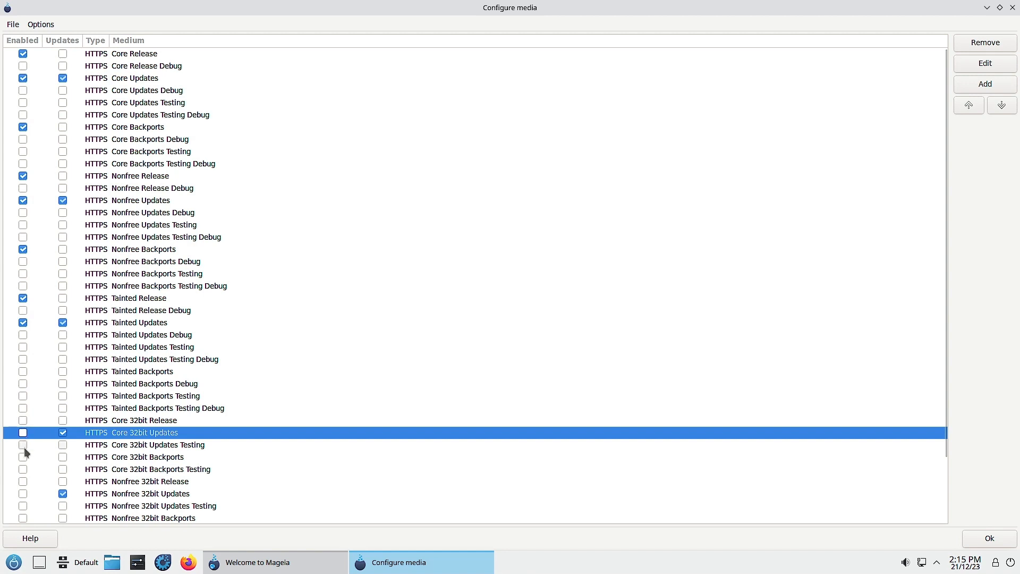
left_click(130, 202)
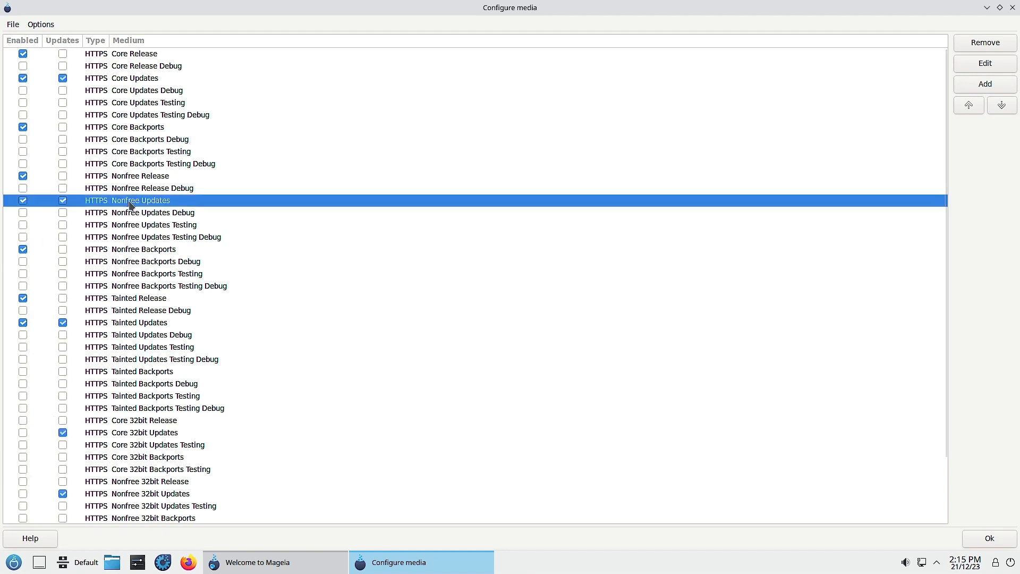
left_click(150, 178)
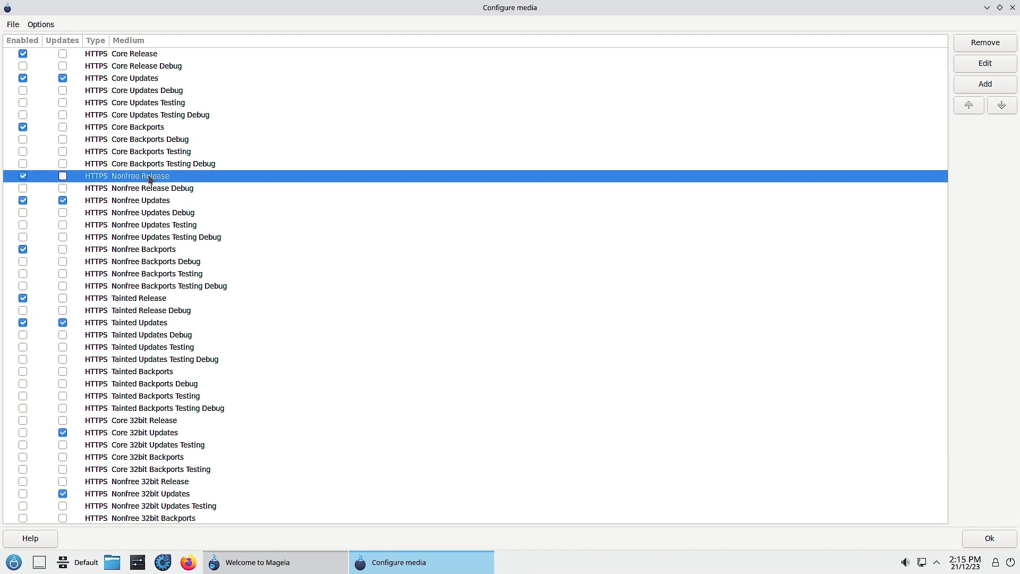
left_click(116, 299)
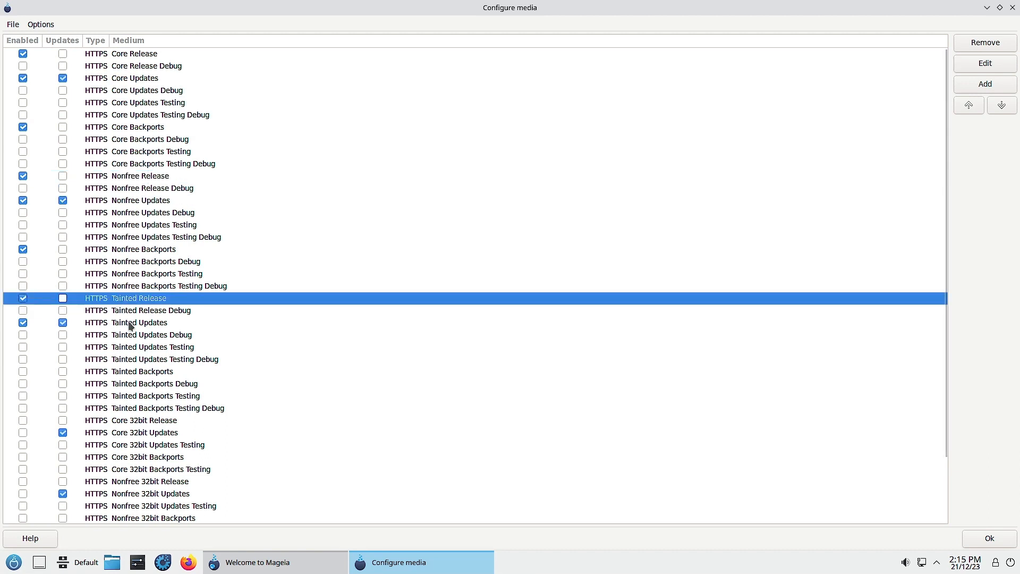
left_click(130, 324)
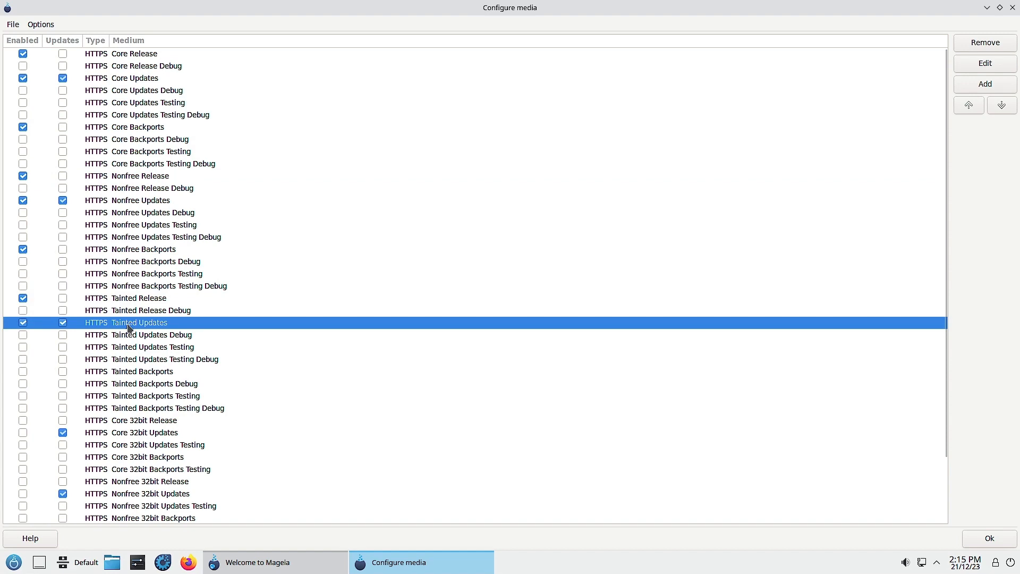
left_click(976, 538)
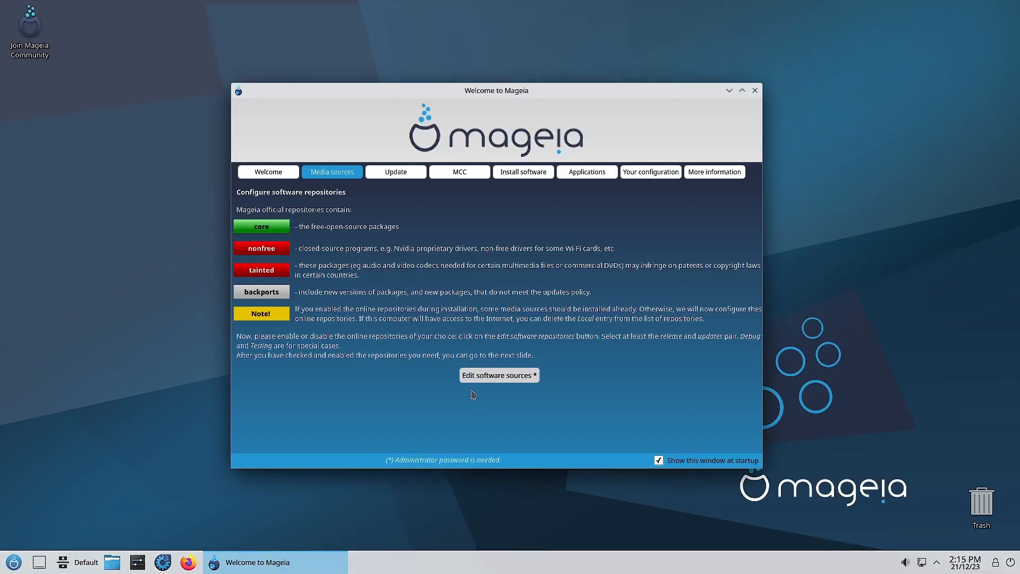
Install the tainted Audio Codecs (task-codec-audio) from the featured applications, authenticating with the root password and accepting the dependencies
left_click(584, 171)
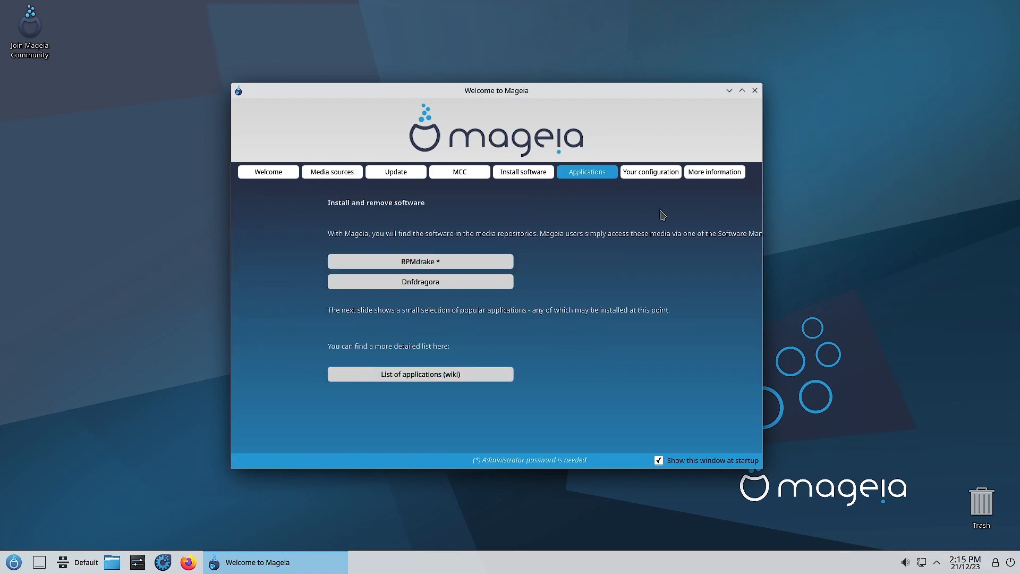
scroll(662, 214, "down", 2)
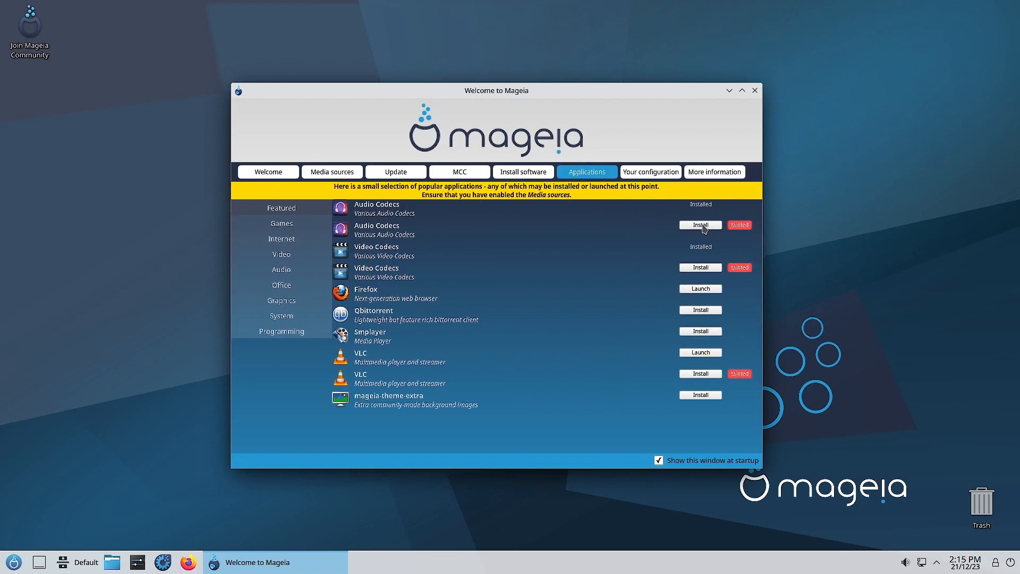
left_click(703, 225)
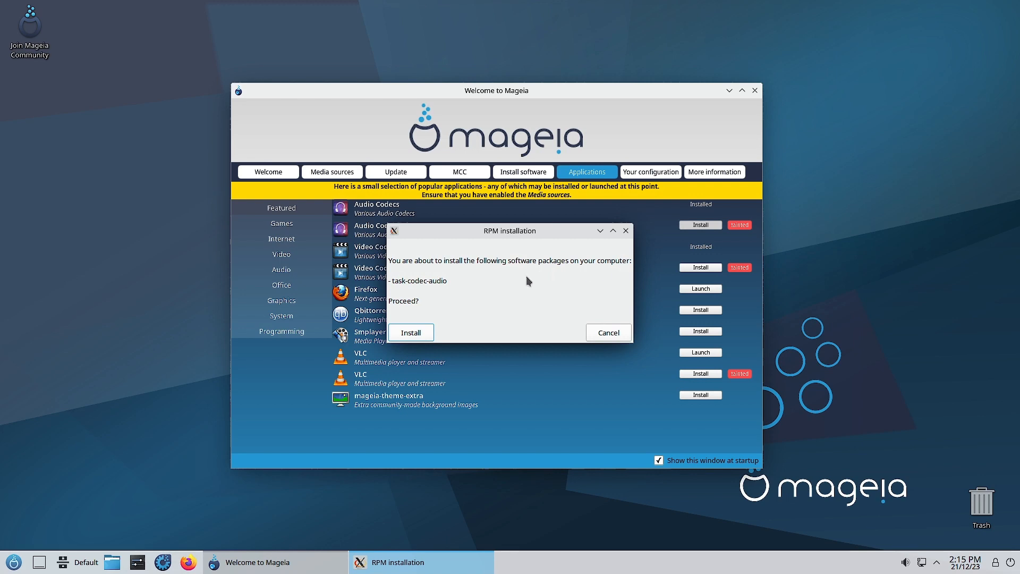
left_click(420, 333)
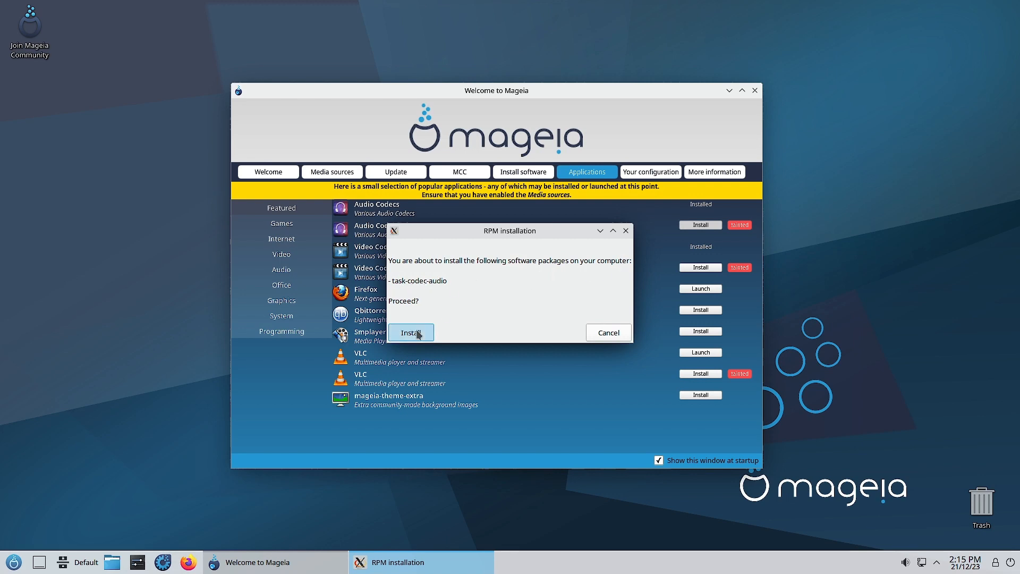
type("••")
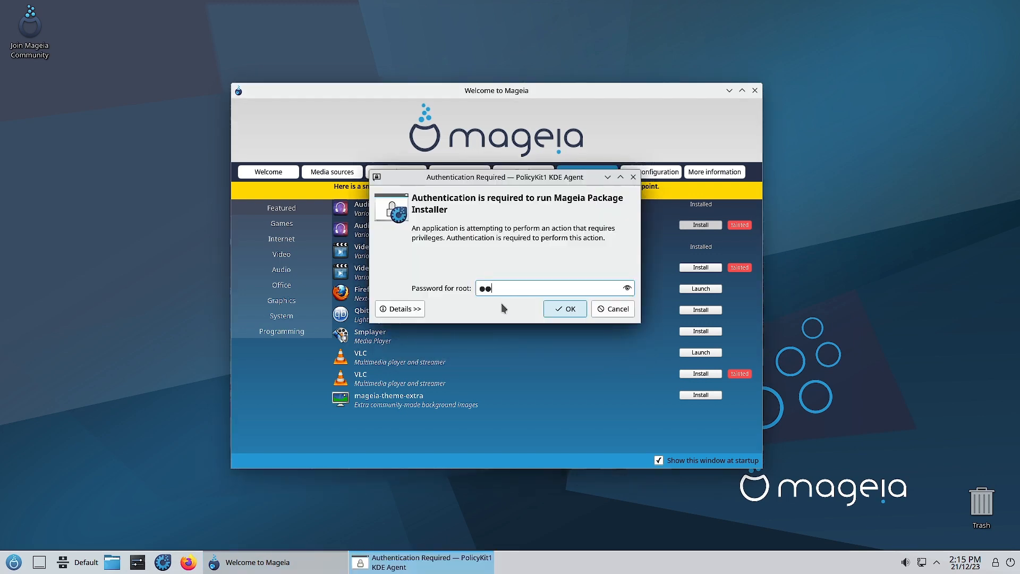
type("•••")
left_click(555, 311)
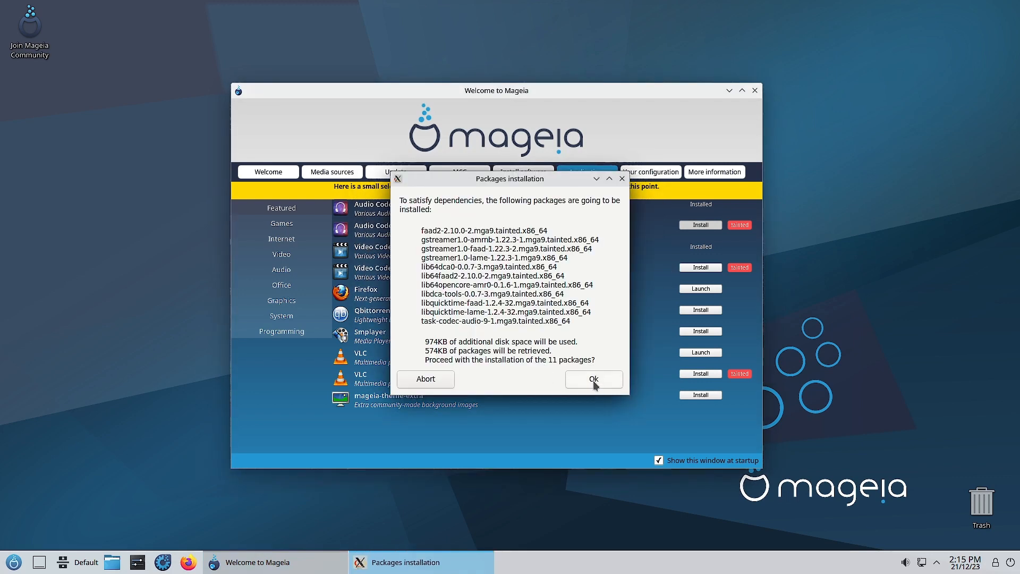
left_click(594, 380)
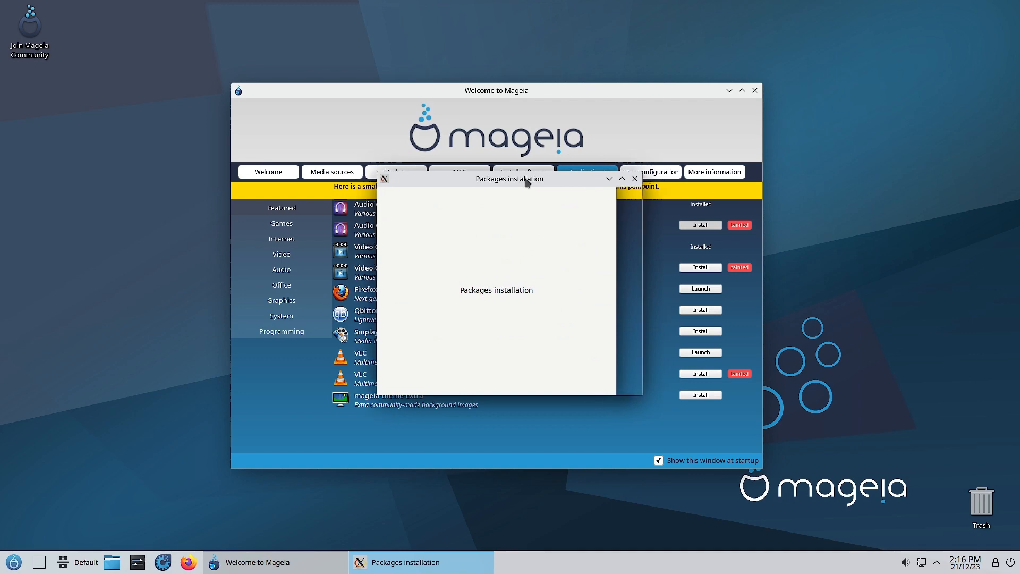
left_click_drag(525, 182, 410, 188)
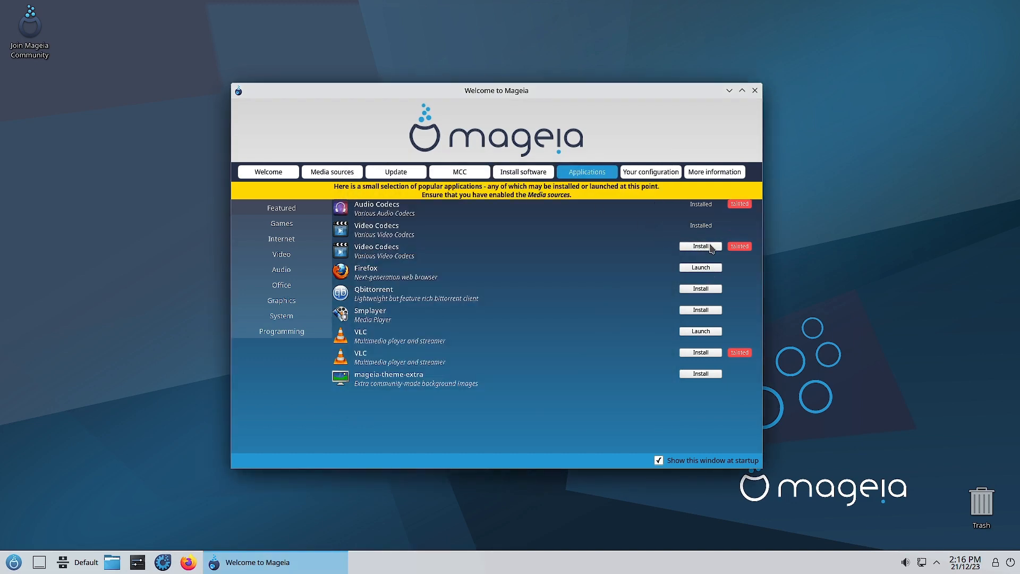
Install the tainted Video Codecs (task-codec-video), authenticating with the root password and accepting the dependencies
left_click(711, 248)
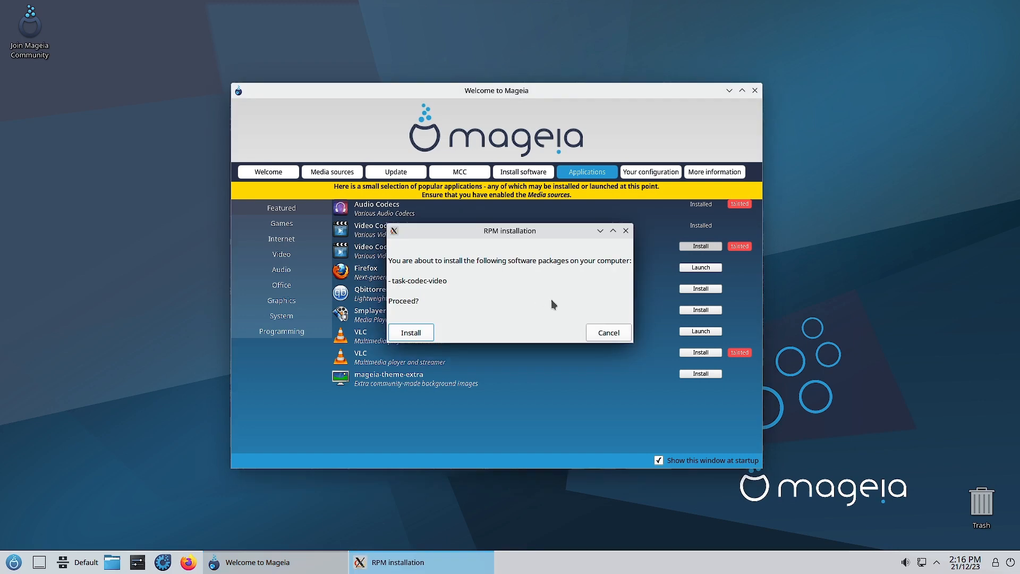
left_click(411, 334)
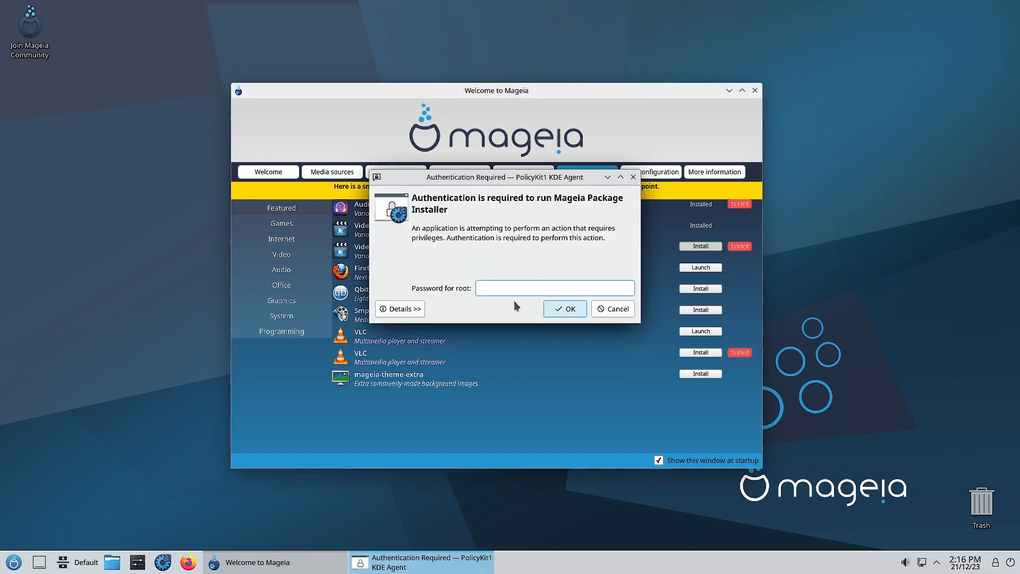
type("******")
key("Return")
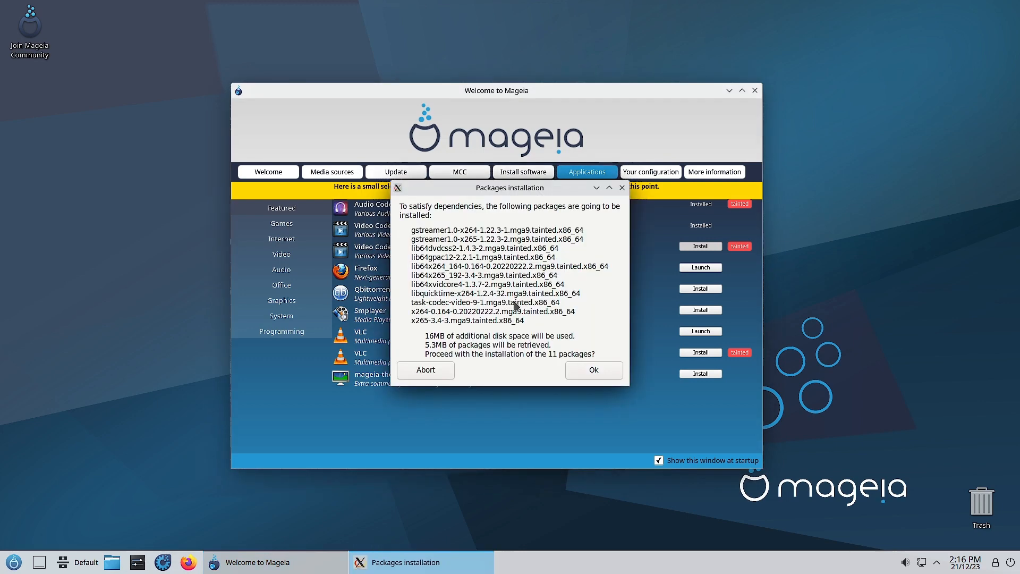
left_click(602, 369)
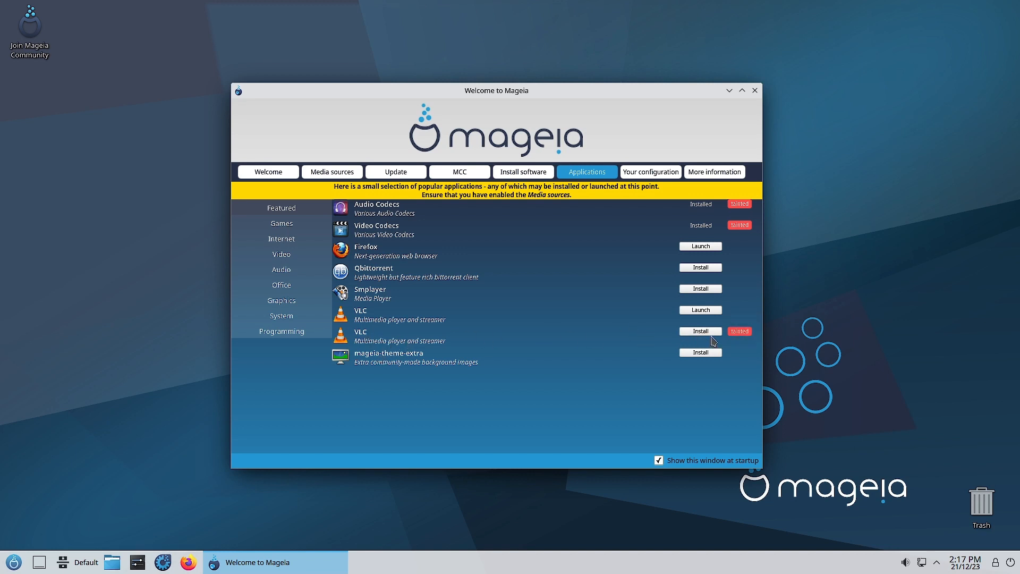
Install the tainted version of VLC, authenticating with the root password and accepting its packages
left_click(691, 332)
left_click(421, 331)
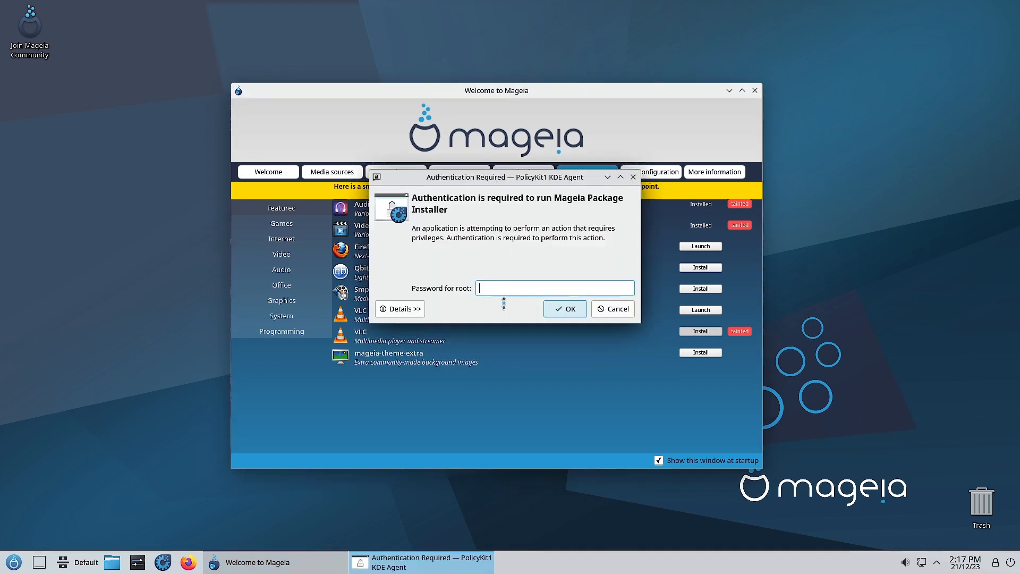
type("r")
key("Return")
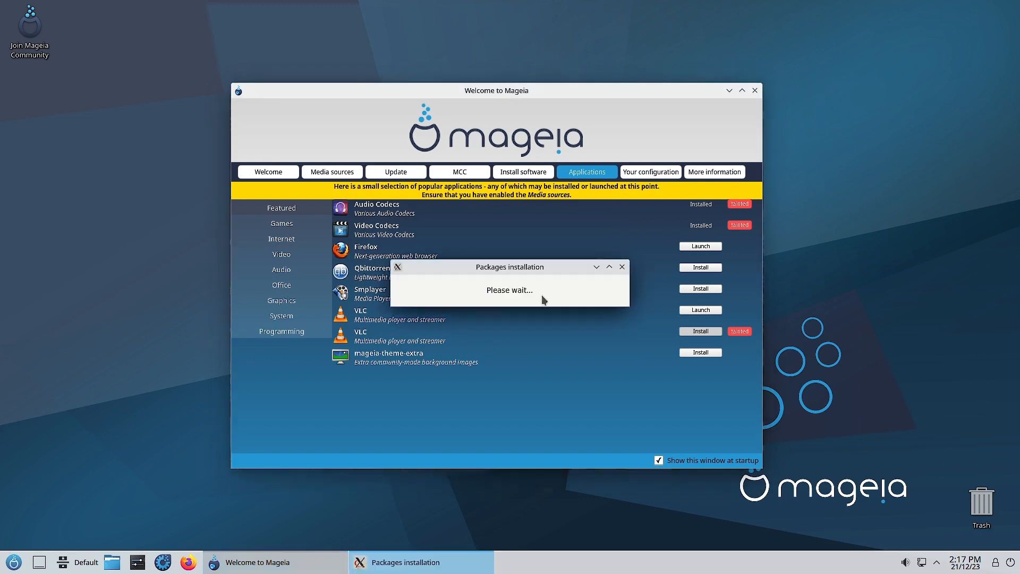
left_click(601, 335)
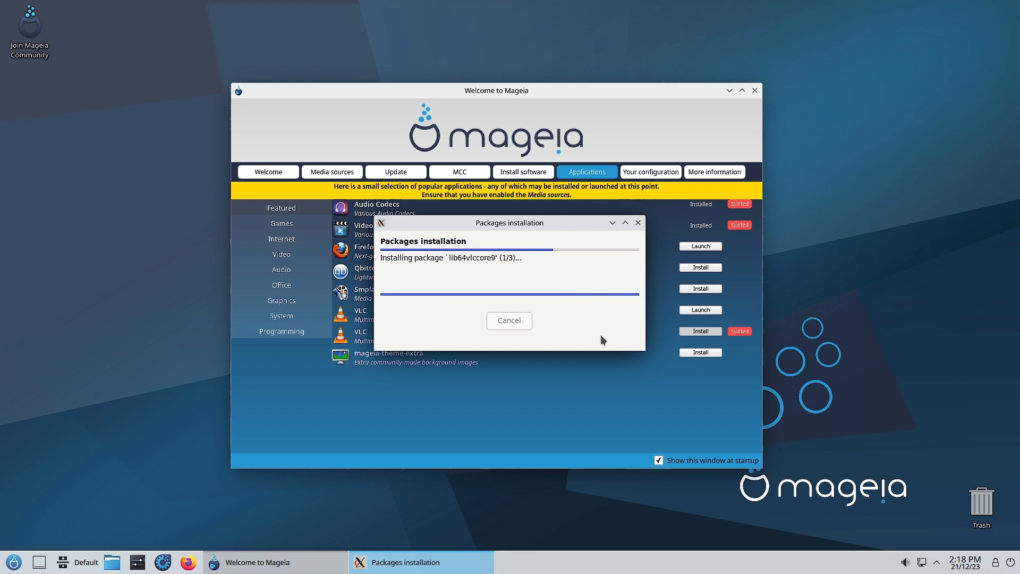
left_click_drag(511, 227, 540, 124)
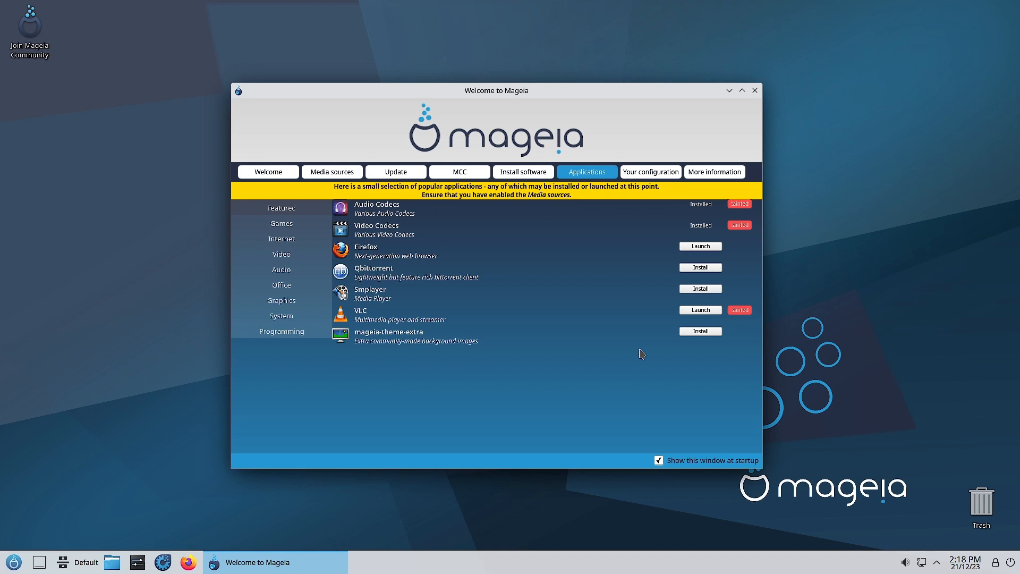
Install the mageia-theme-extra background images from the featured applications, authenticating with the root password
left_click(704, 331)
left_click(409, 333)
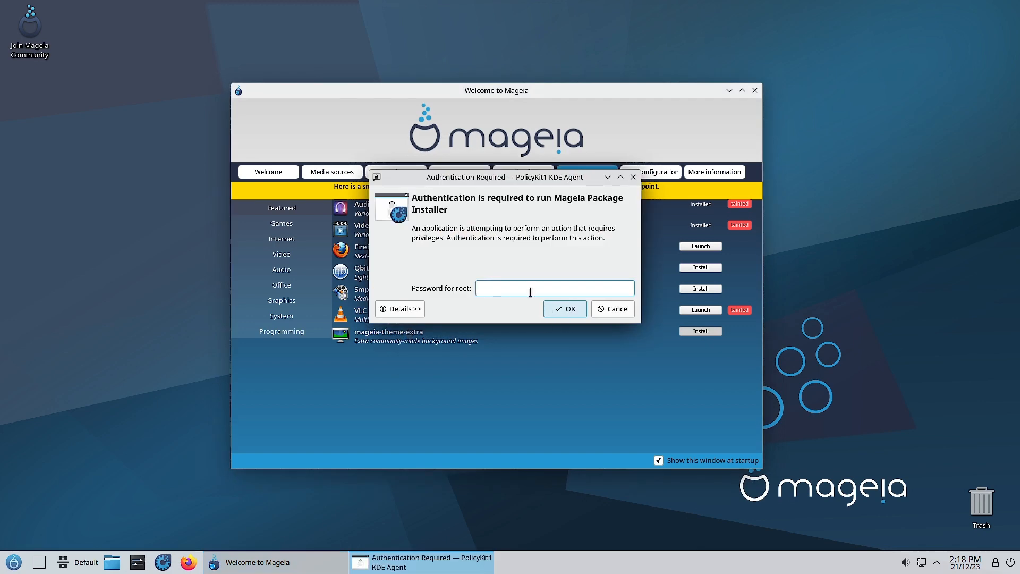
type("a")
key("Return")
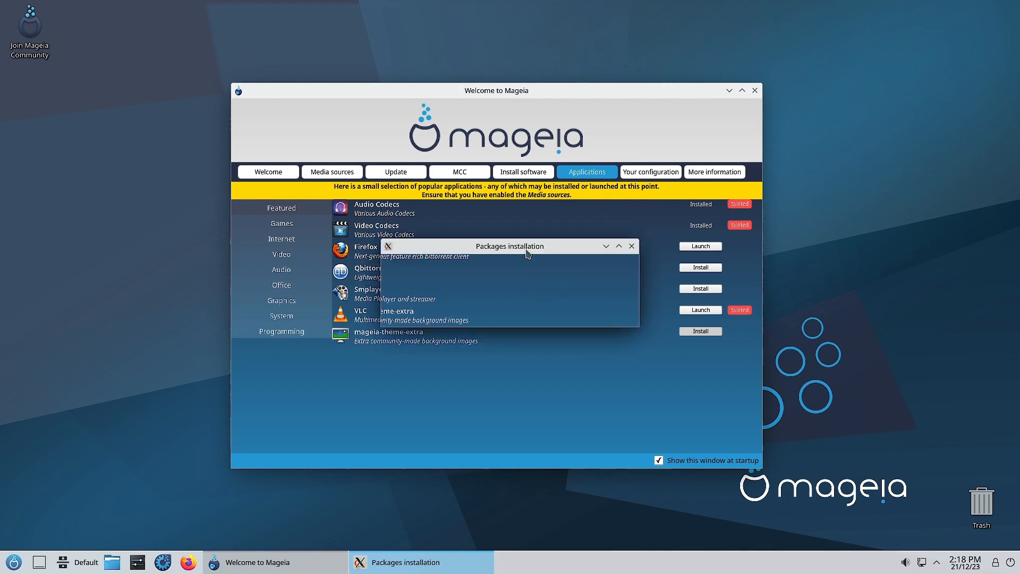
left_click_drag(528, 252, 507, 244)
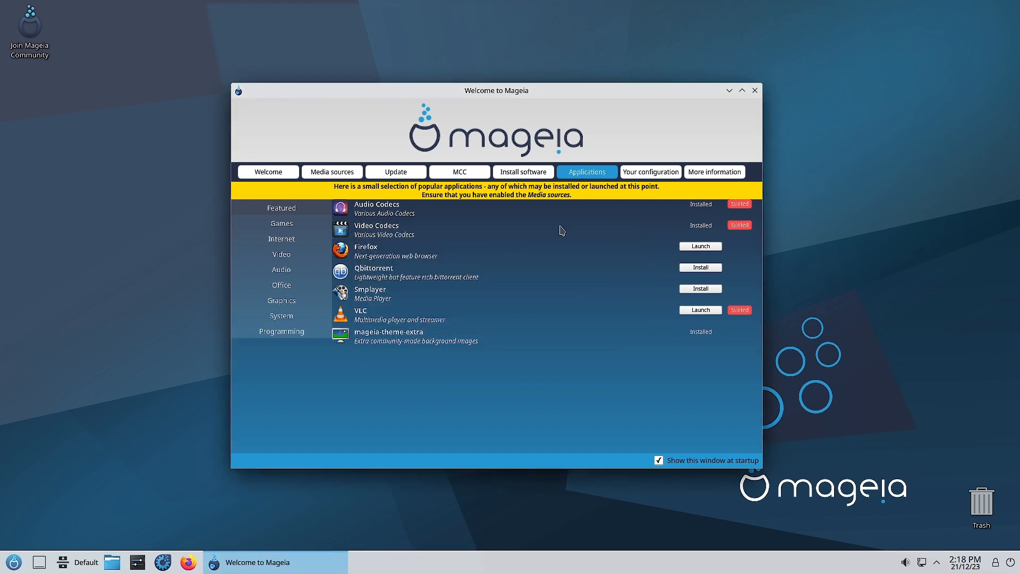
Review the wallpapers, location and mouse actions in the desktop folder settings, close them unchanged and return to the Welcome to Mageia window
right_click(904, 166)
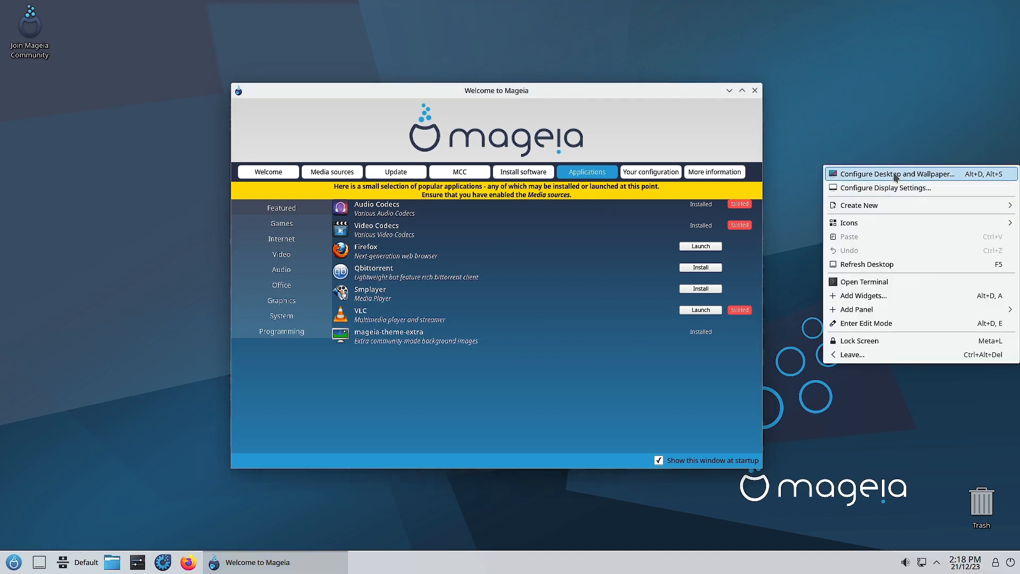
left_click(898, 173)
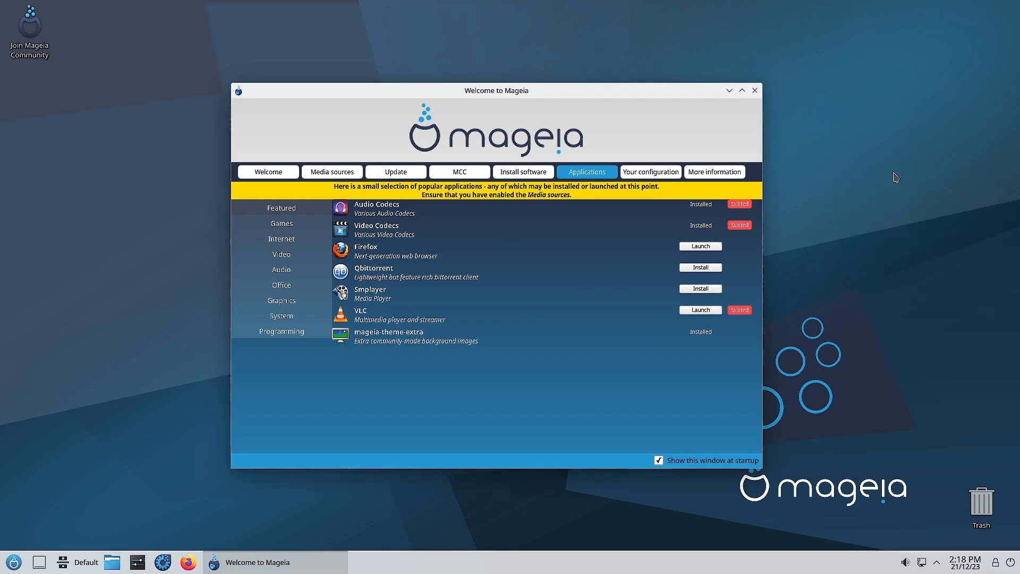
left_click(730, 91)
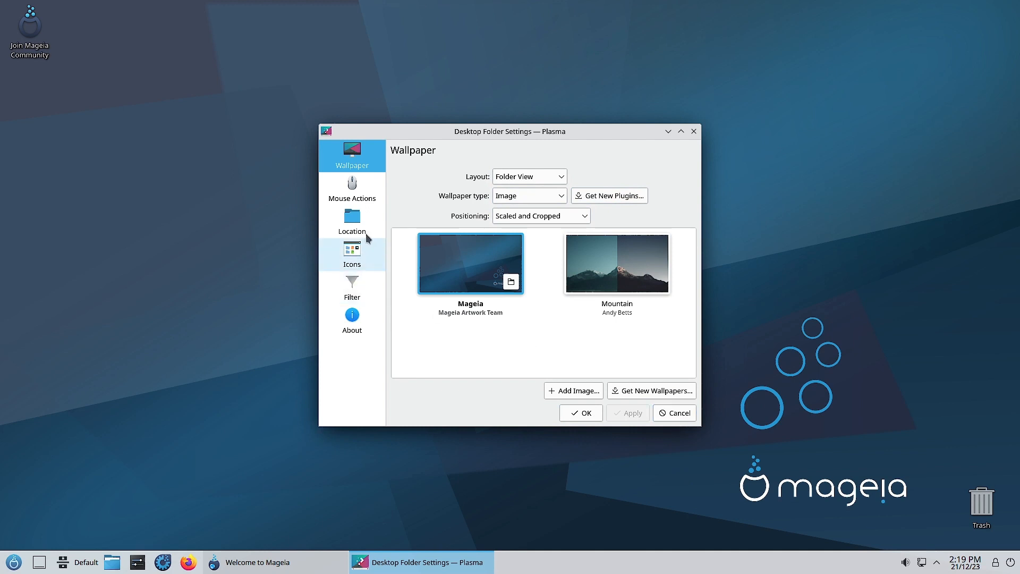
left_click(354, 190)
left_click(358, 207)
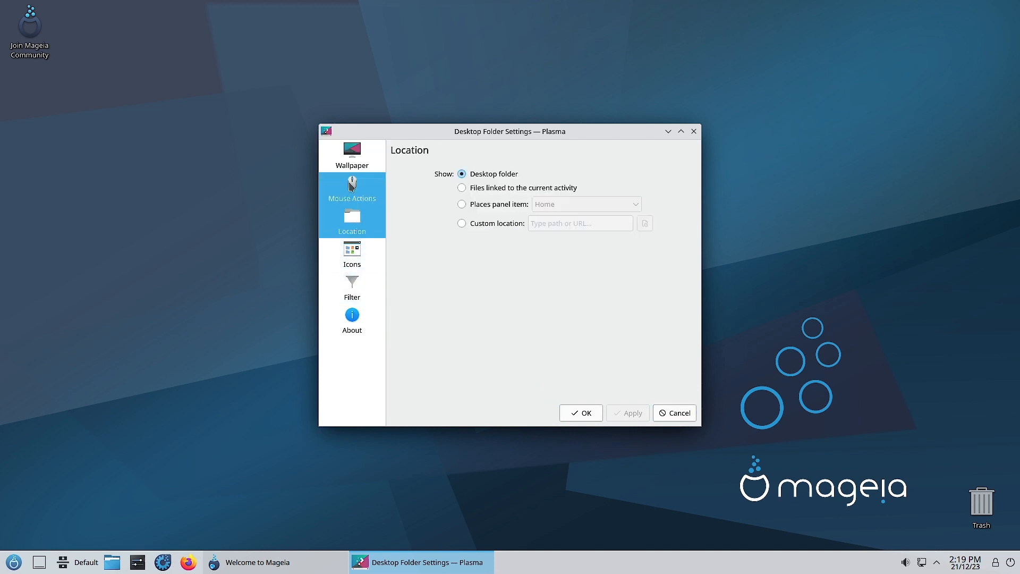
left_click(352, 189)
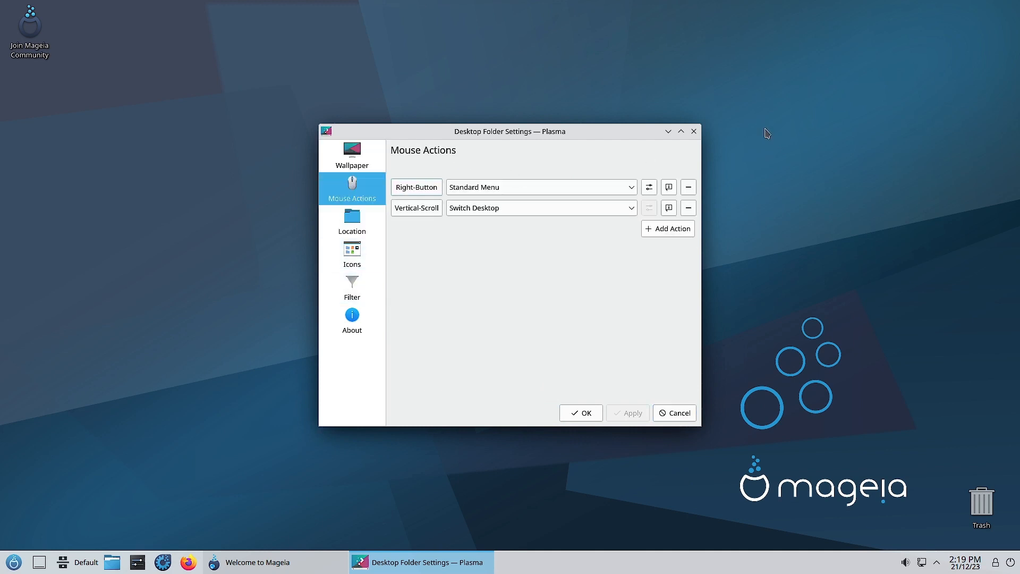
left_click(695, 132)
left_click(300, 560)
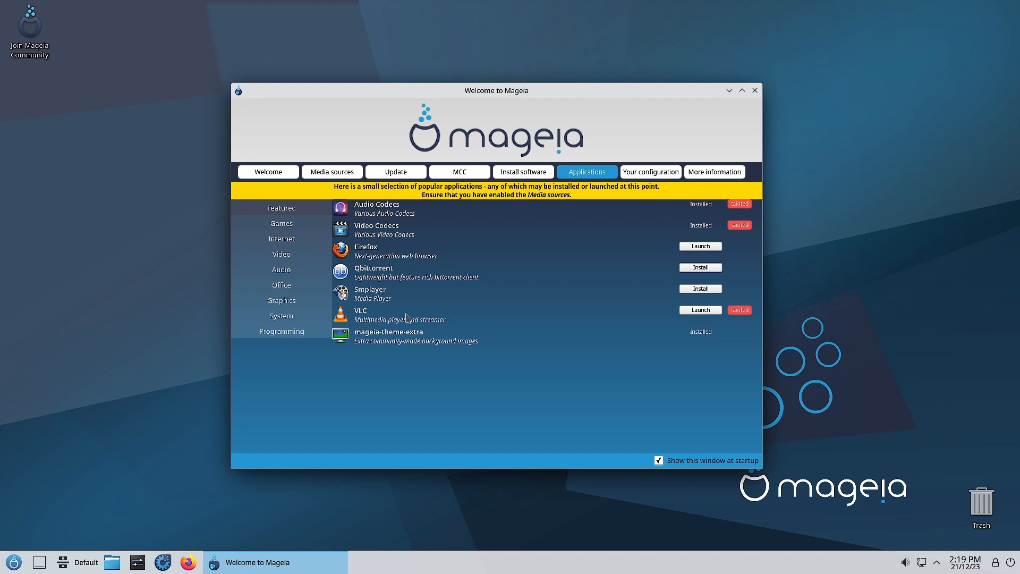
Examine the applications offered in the Games, Internet, Video, Audio, Office, Graphics, System and Programming categories
left_click(281, 223)
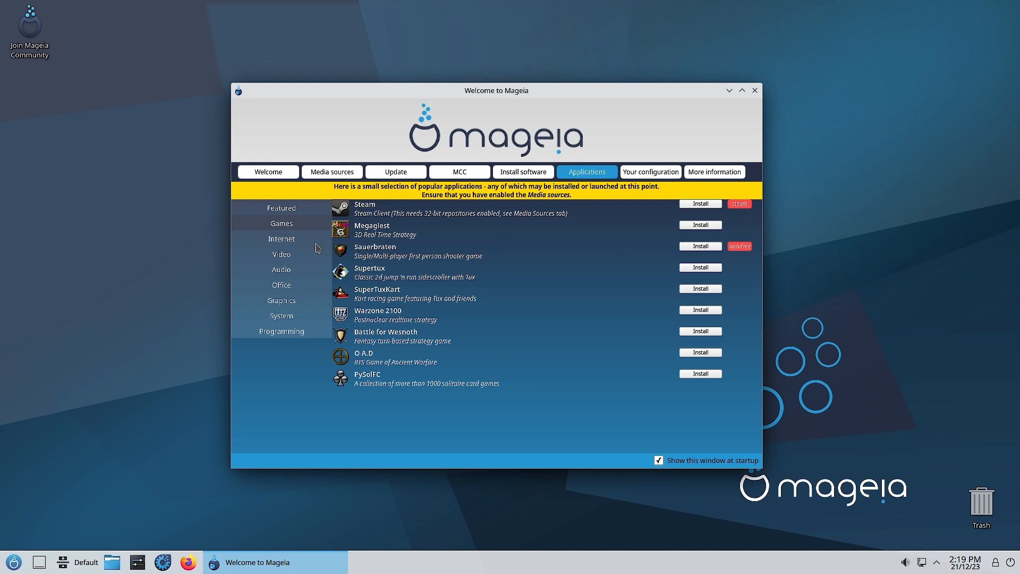
left_click(289, 243)
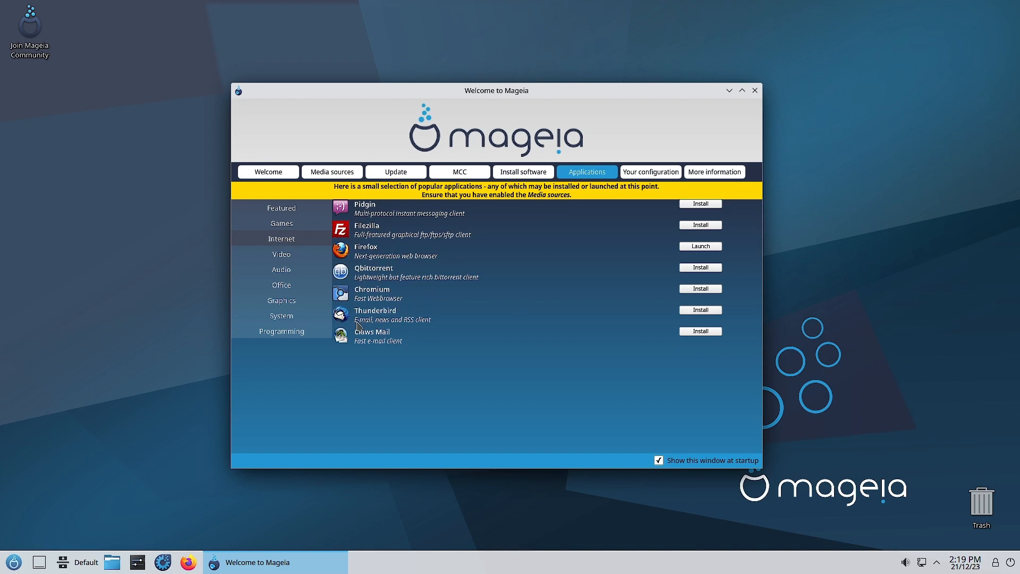
left_click(286, 253)
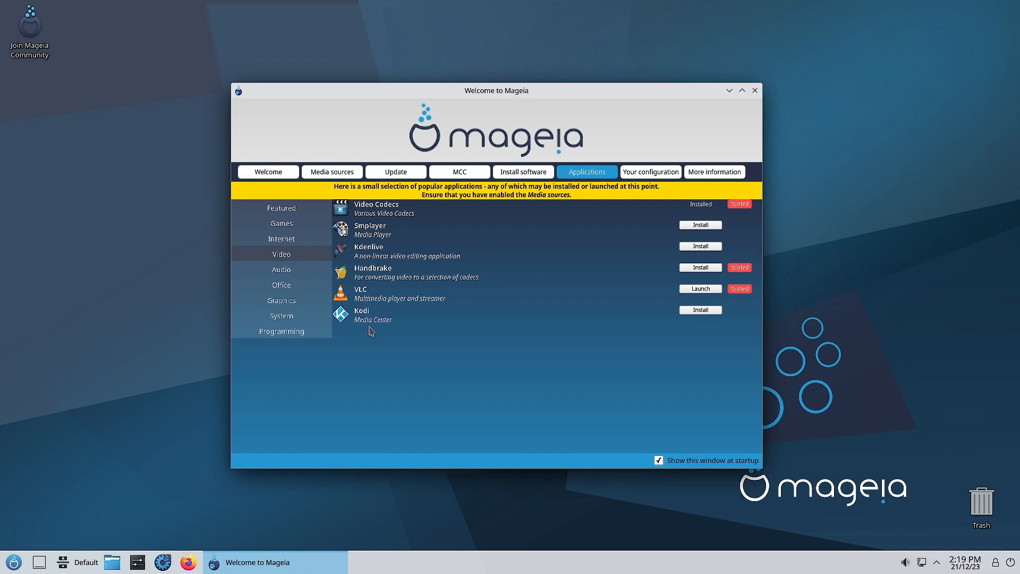
left_click(284, 274)
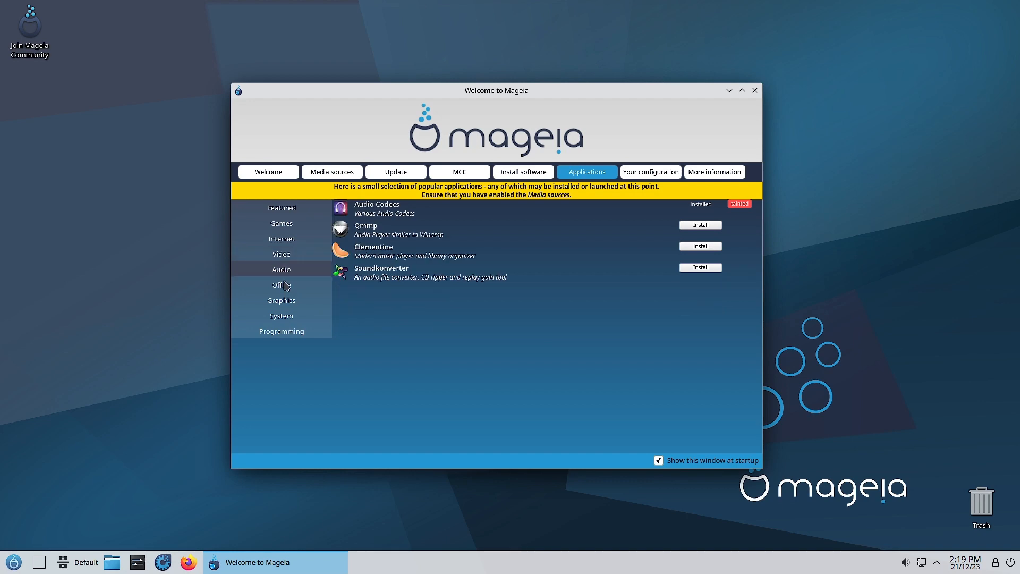
left_click(275, 288)
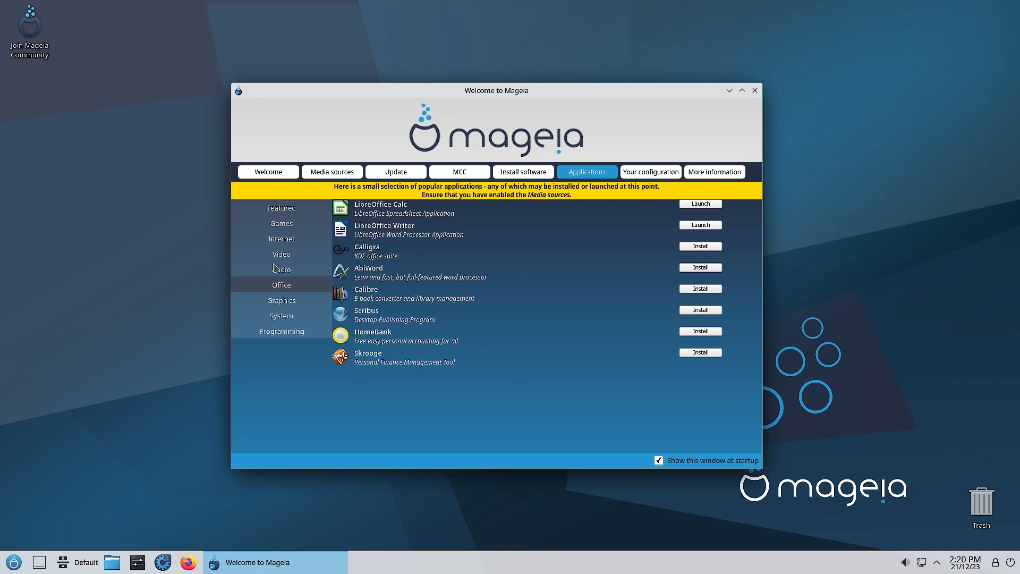
left_click(286, 302)
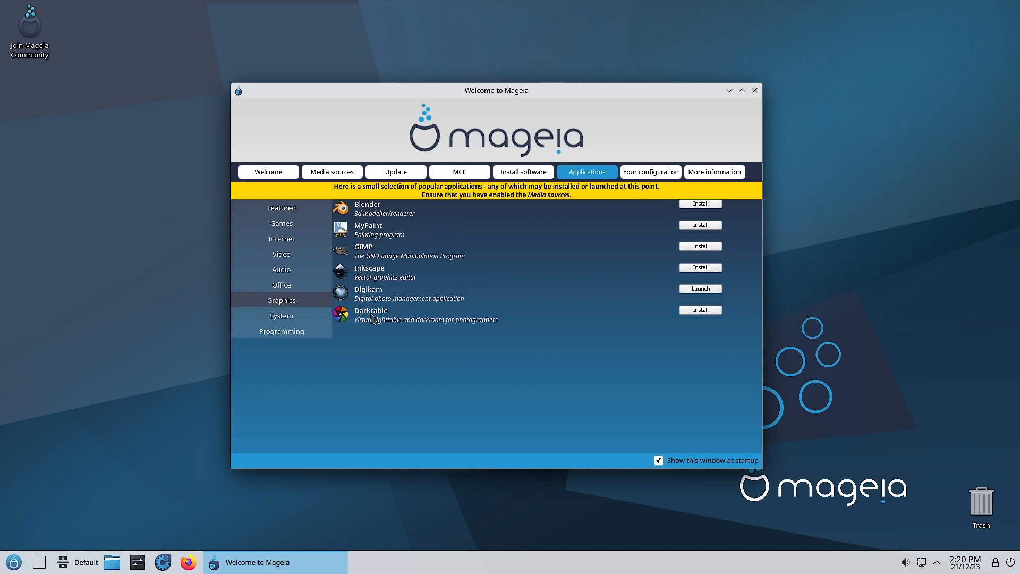
left_click(295, 322)
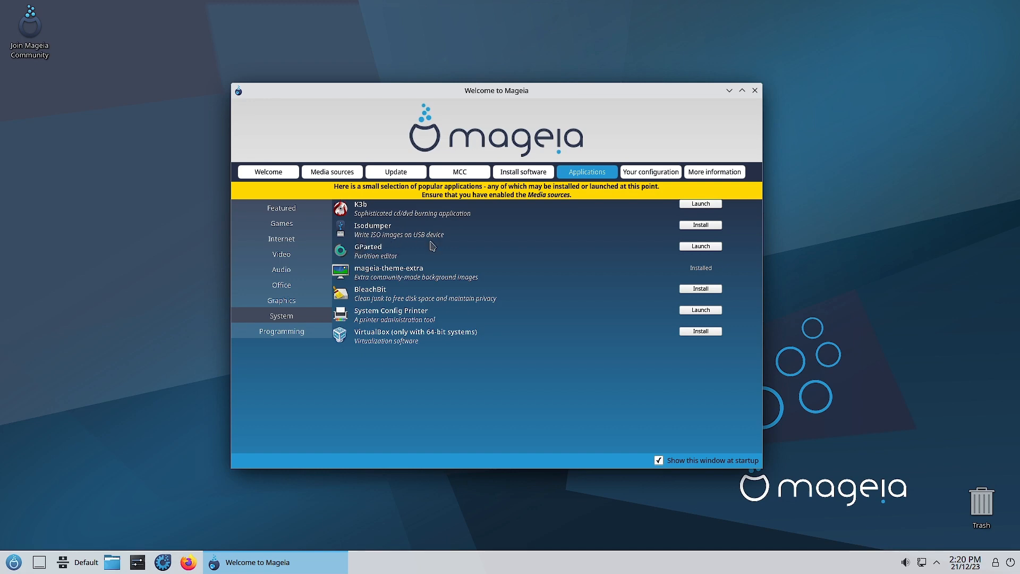
left_click(302, 335)
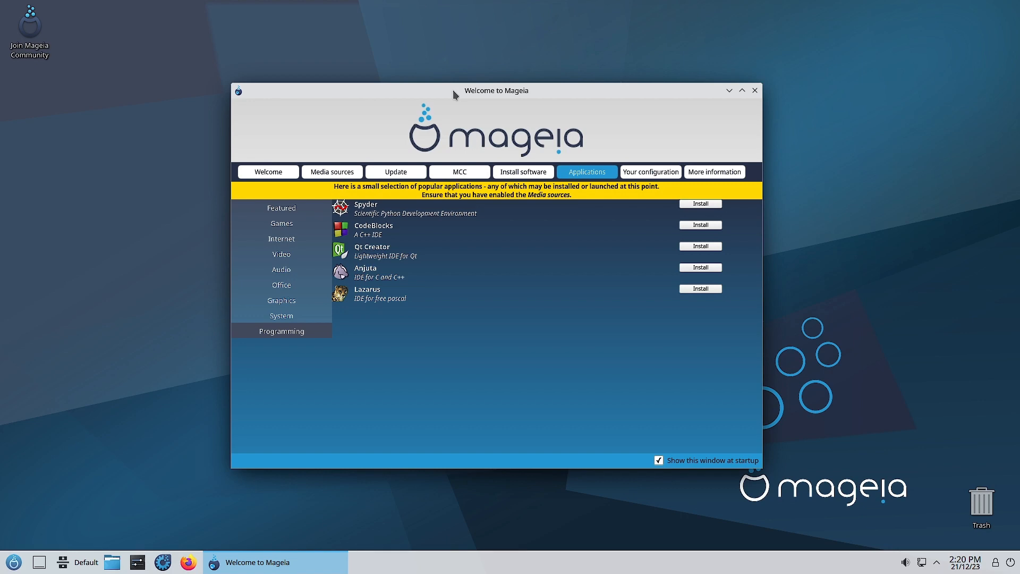
left_click_drag(453, 91, 494, 84)
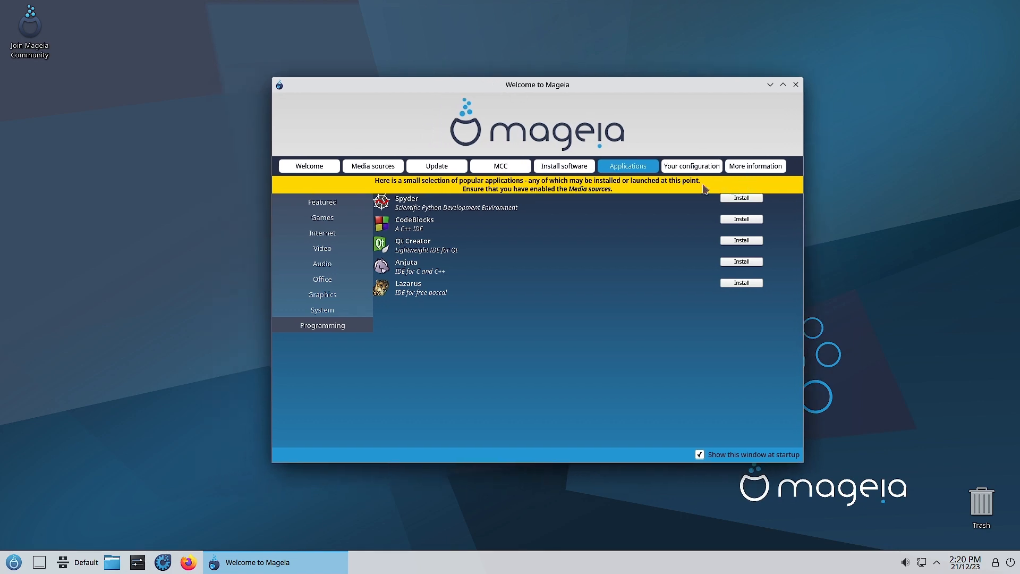